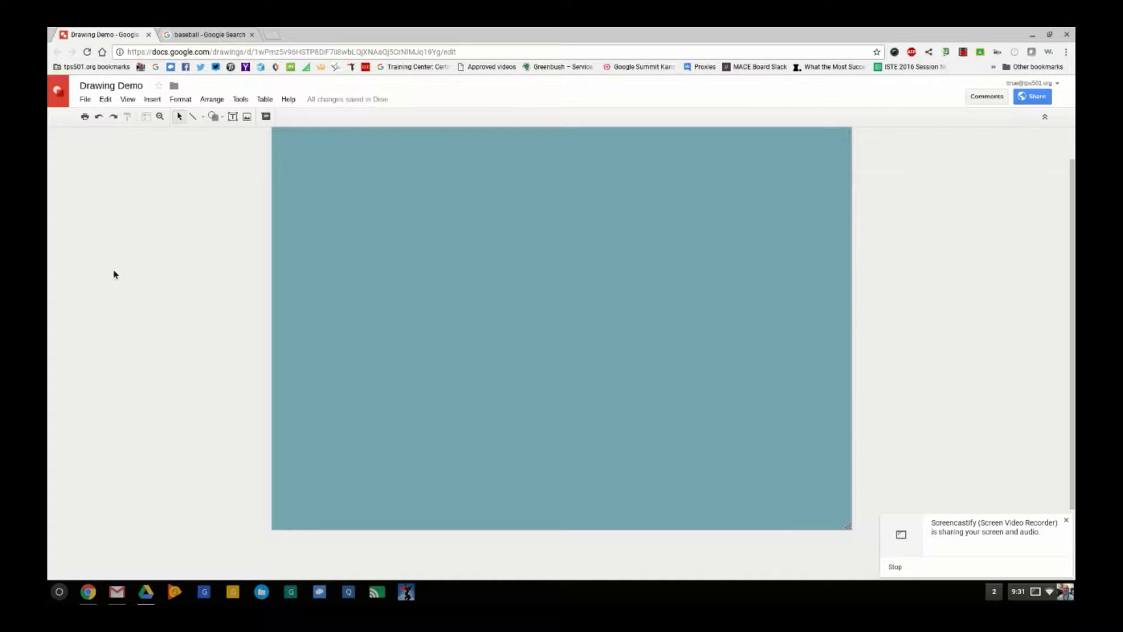
# Step: Replace the existing search tab with a new one and open Google Images in it
pyautogui.click(253, 35)
pyautogui.click(174, 36)
pyautogui.write('g')
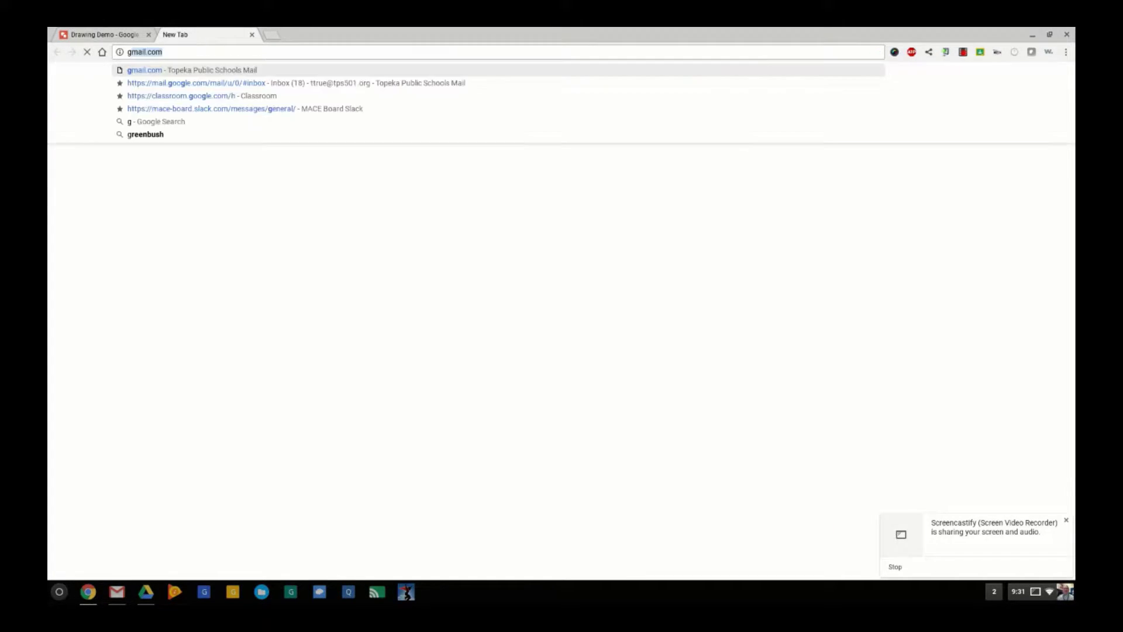
pyautogui.write('oogle')
pyautogui.press('Return')
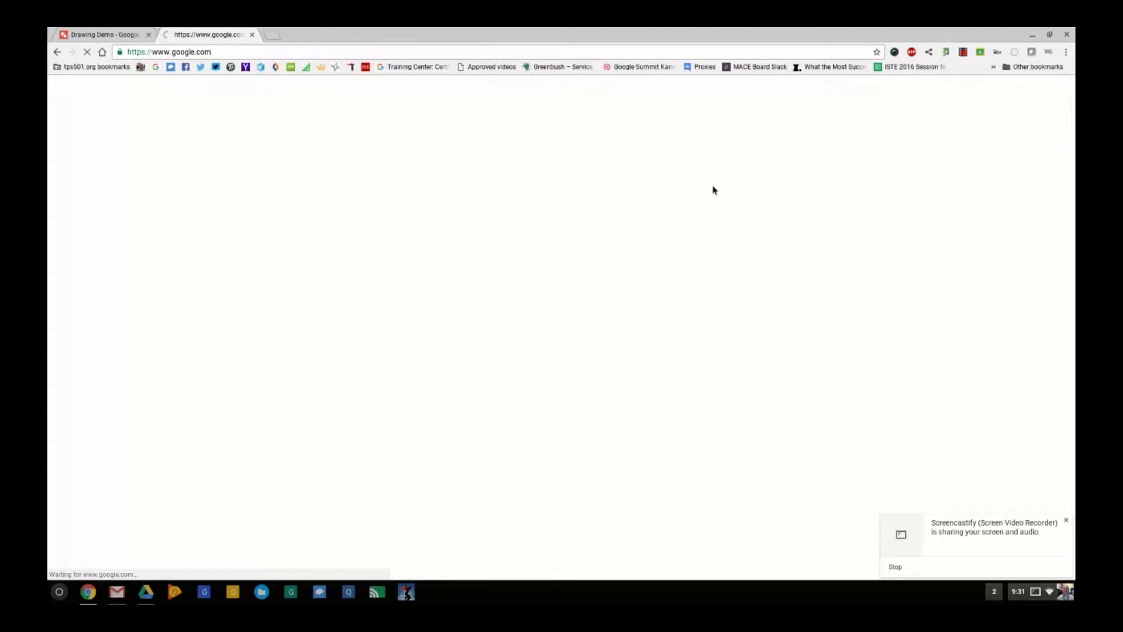
pyautogui.click(1066, 520)
pyautogui.click(976, 93)
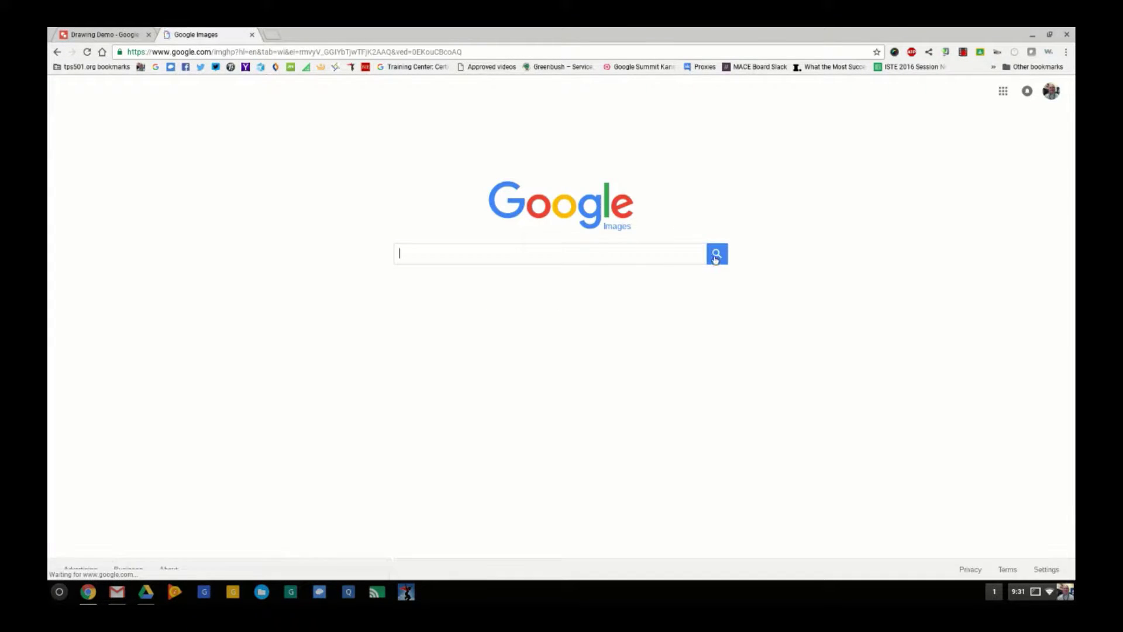
# Step: Search the images for "baseball" and preview the first result, the Wikipedia baseball photo
pyautogui.write('ba')
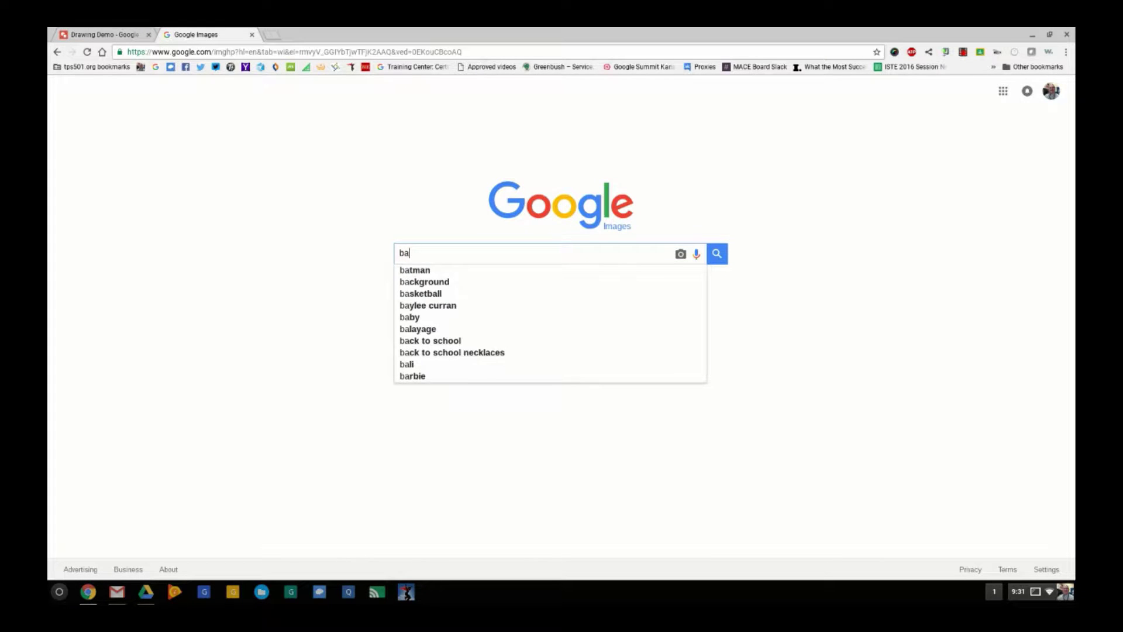
pyautogui.write('seball')
pyautogui.press('Return')
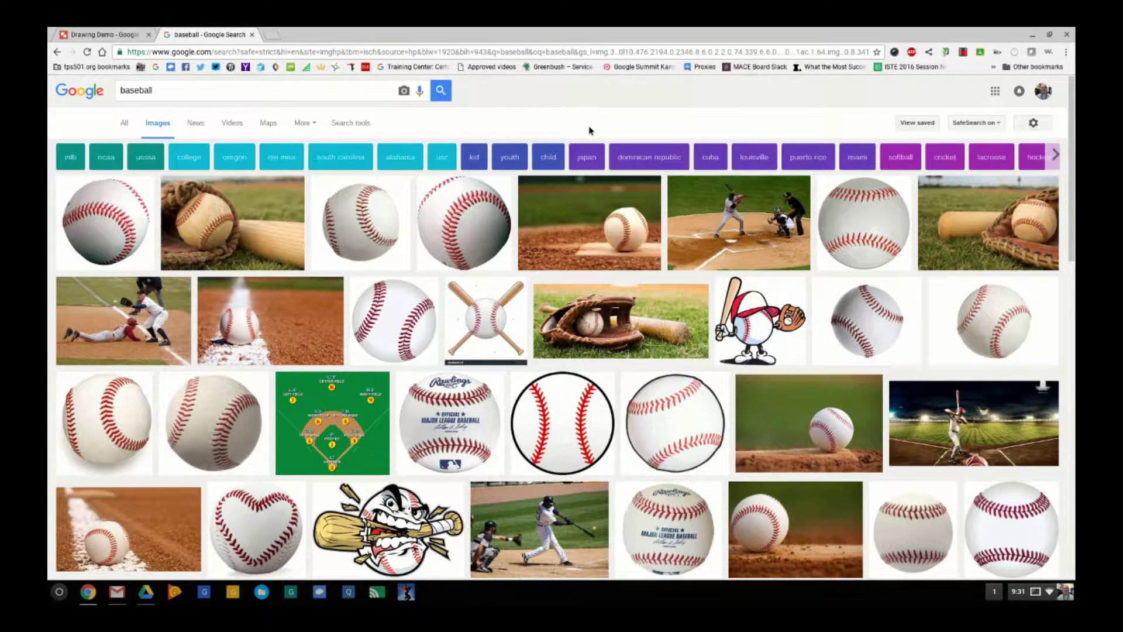
pyautogui.click(101, 225)
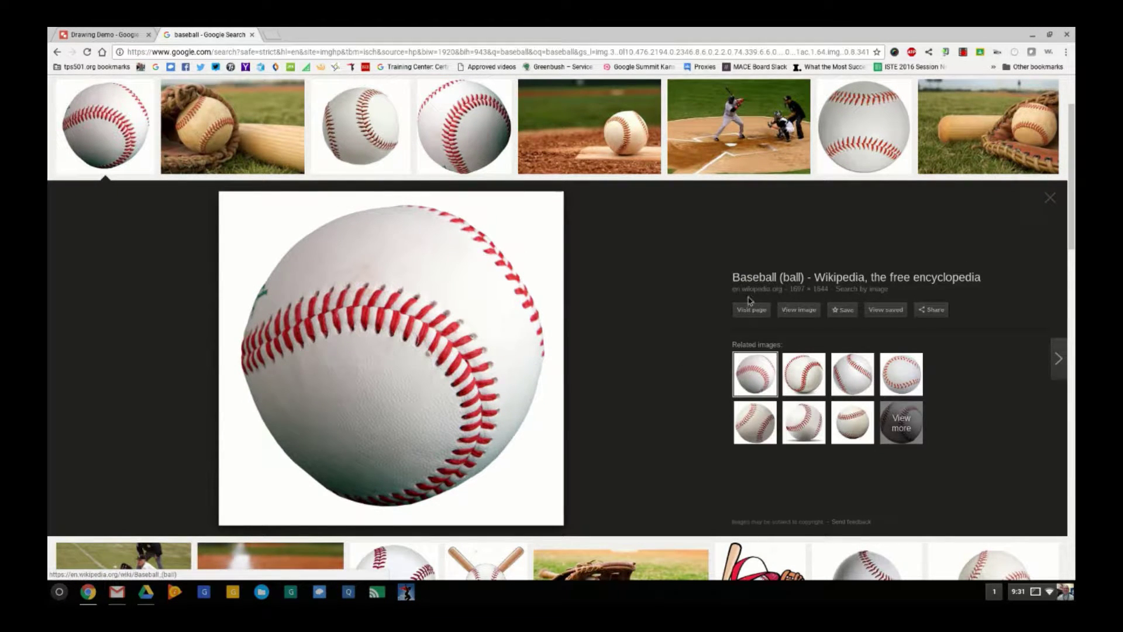
pyautogui.click(96, 36)
pyautogui.click(224, 35)
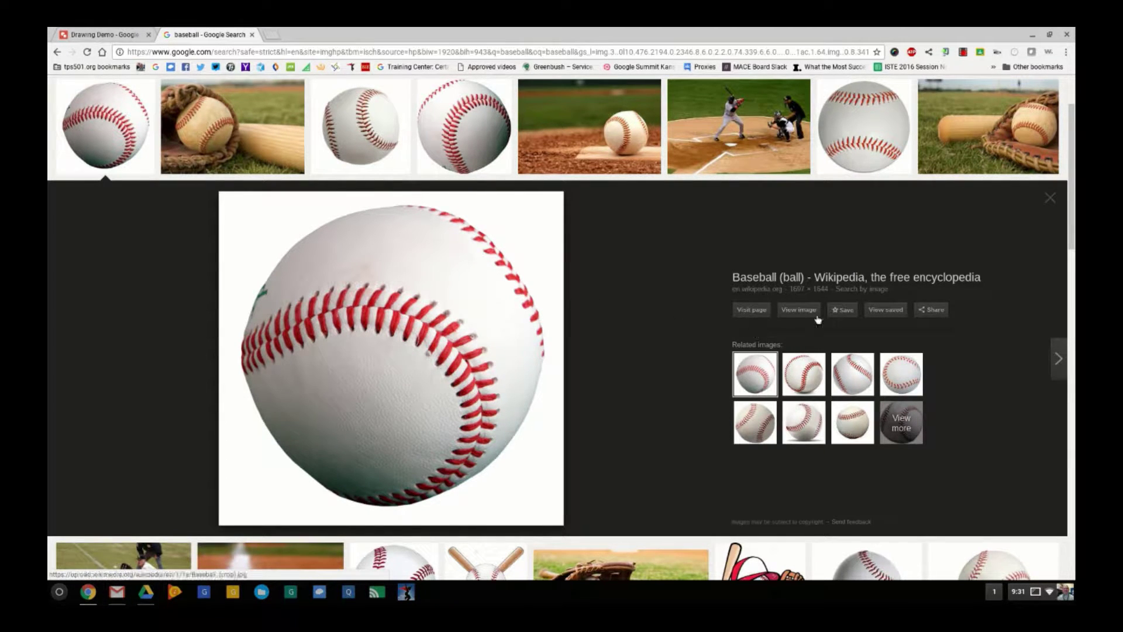
pyautogui.rightClick(493, 310)
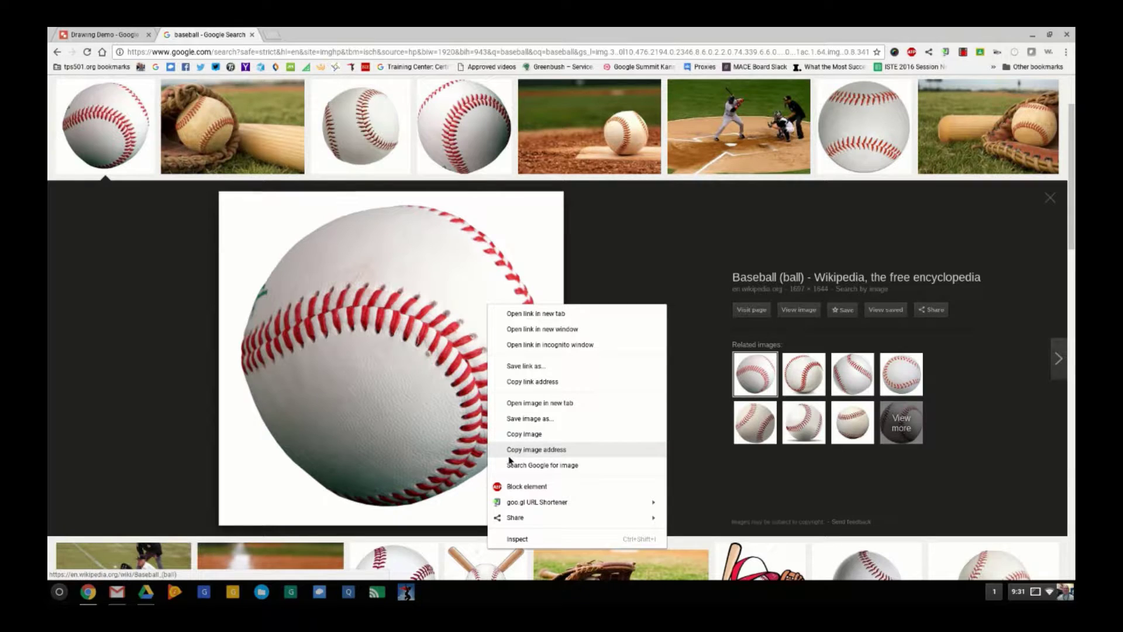
pyautogui.click(659, 227)
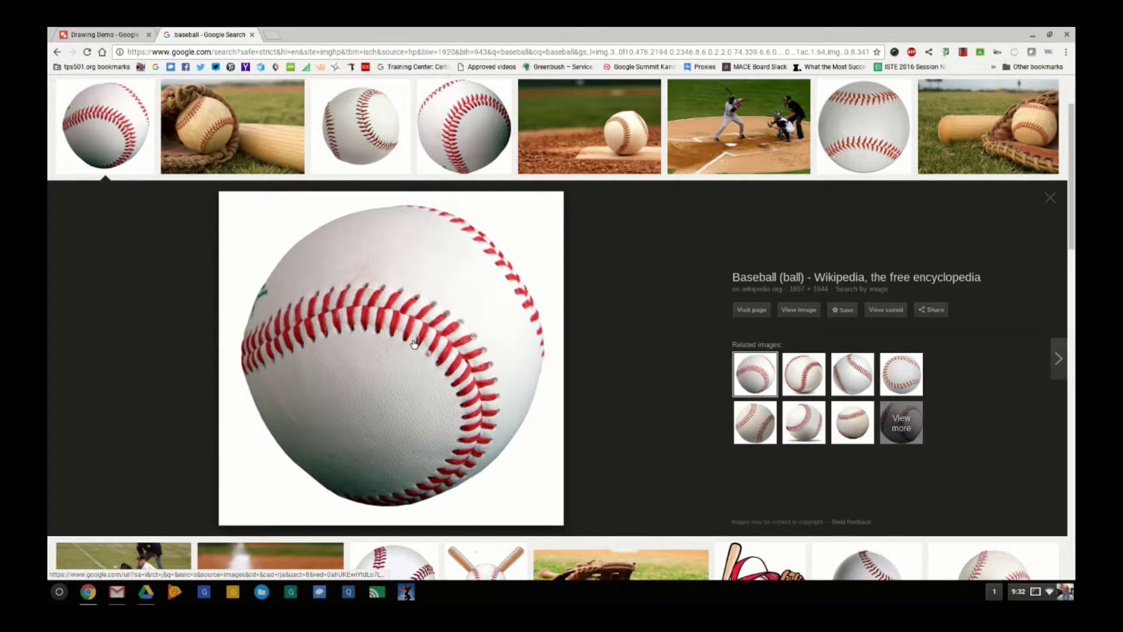
# Step: Insert the previewed baseball photo into Drawing Demo, shrink it to about a quarter of the canvas width and place it in the canvas's upper-left corner
pyautogui.moveTo(409, 344)
pyautogui.mouseDown()
pyautogui.moveTo(335, 313)
pyautogui.moveTo(196, 143)
pyautogui.moveTo(136, 89)
pyautogui.moveTo(121, 41)
pyautogui.moveTo(206, 119)
pyautogui.moveTo(362, 216)
pyautogui.moveTo(455, 255)
pyautogui.mouseUp()
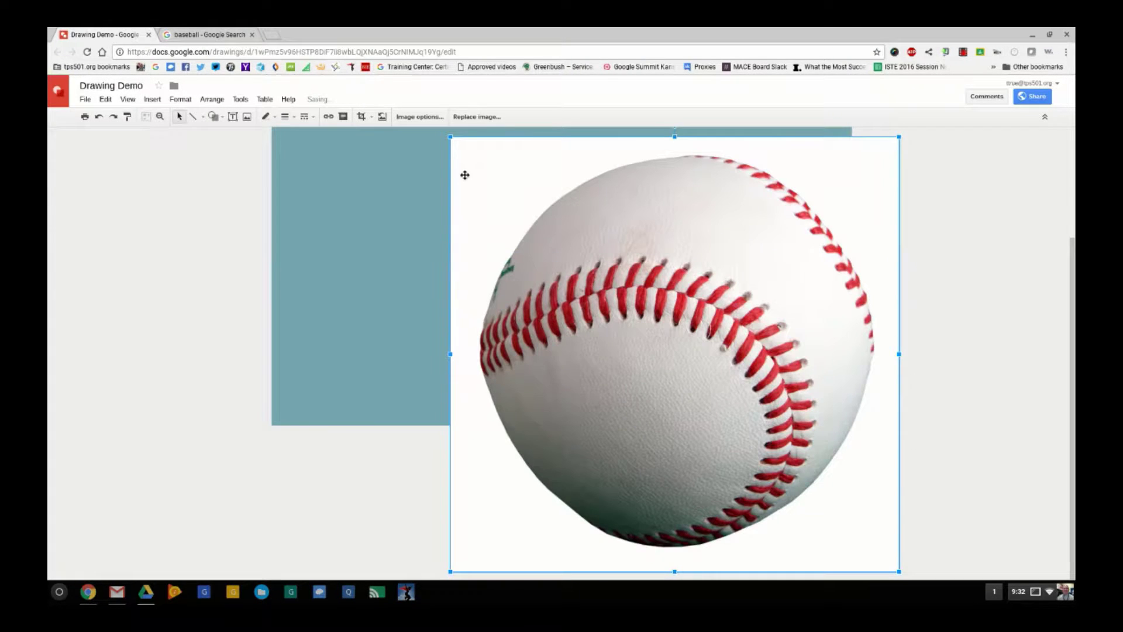
pyautogui.moveTo(452, 138); pyautogui.dragTo(755, 432)
pyautogui.moveTo(833, 507); pyautogui.dragTo(412, 238)
pyautogui.scroll(2, 521, 308)
pyautogui.moveTo(430, 366); pyautogui.dragTo(404, 240)
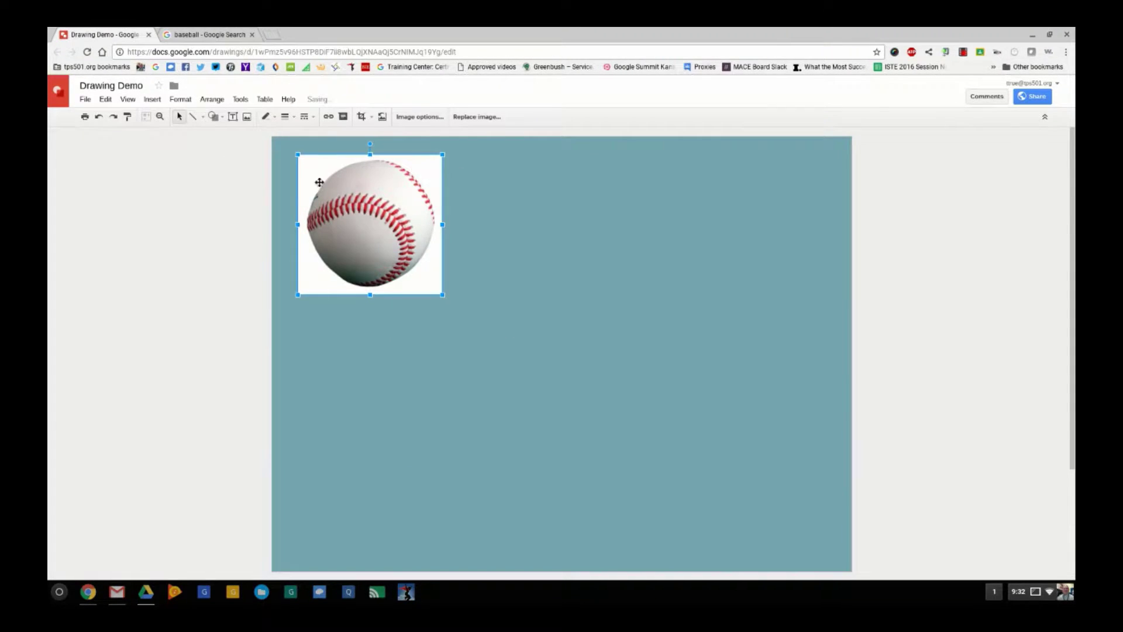
pyautogui.click(224, 237)
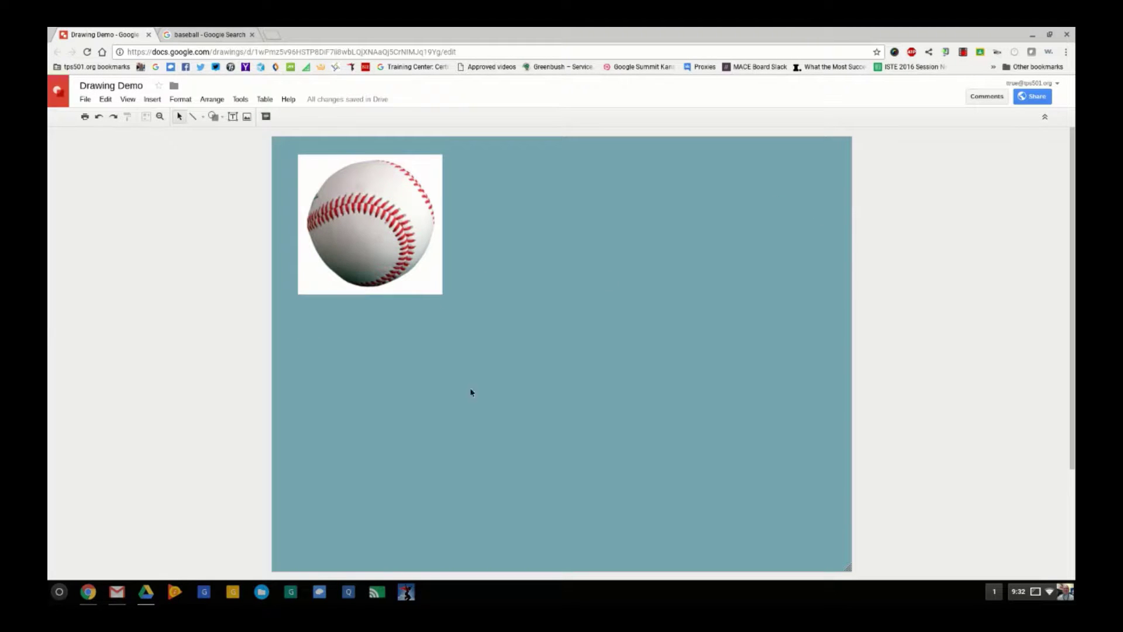
# Step: Return to the baseball image search and limit the results to images labeled for reuse
pyautogui.click(211, 34)
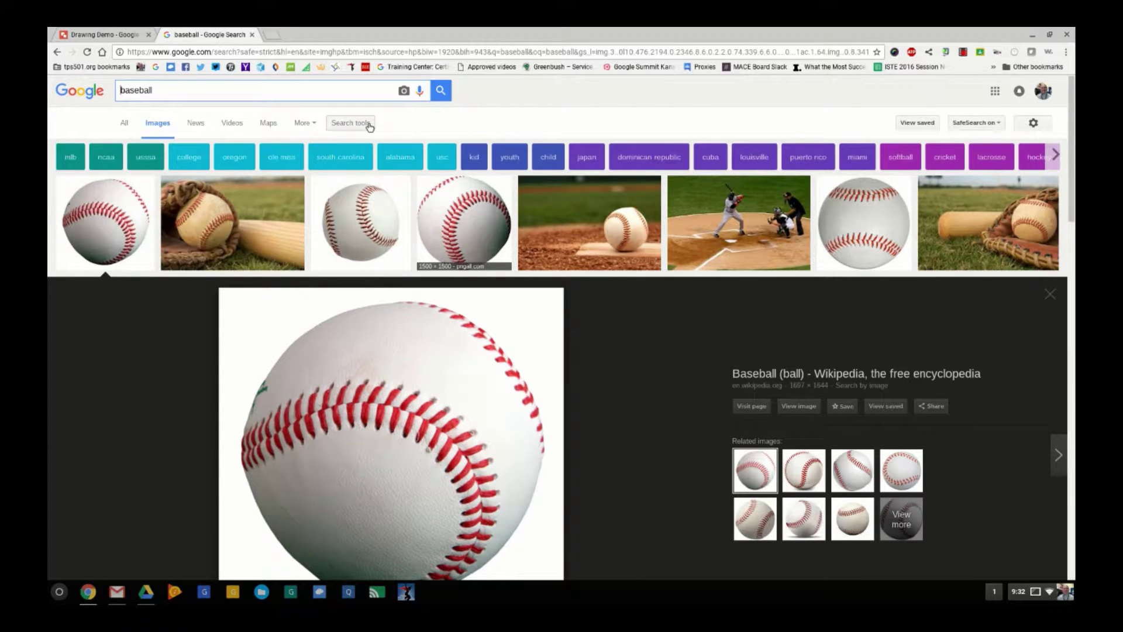
pyautogui.click(369, 126)
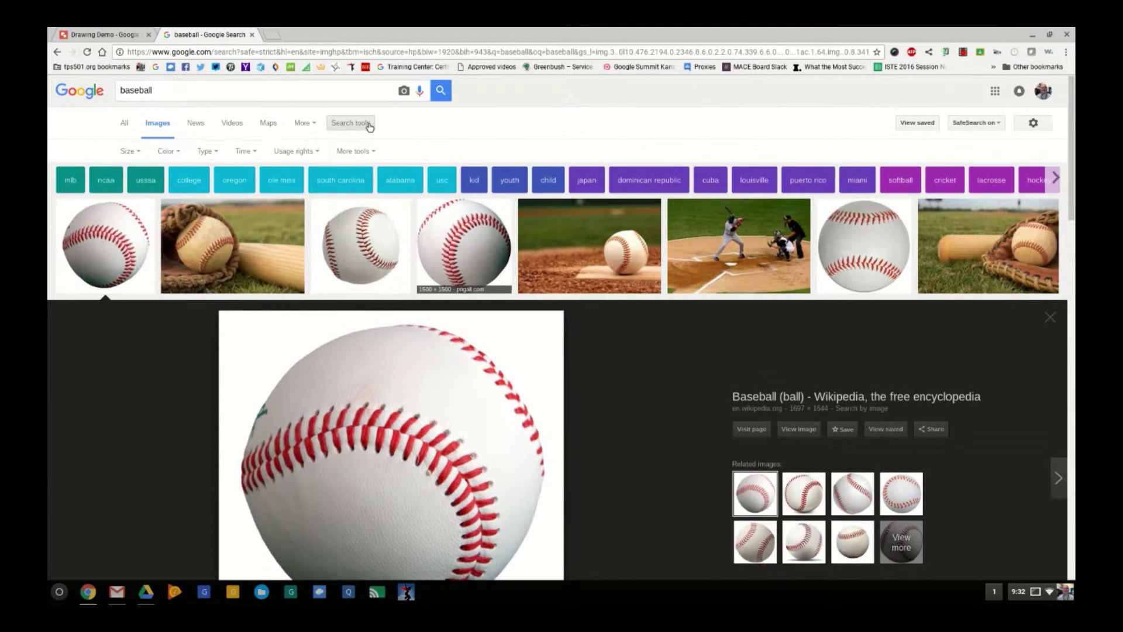
pyautogui.click(291, 153)
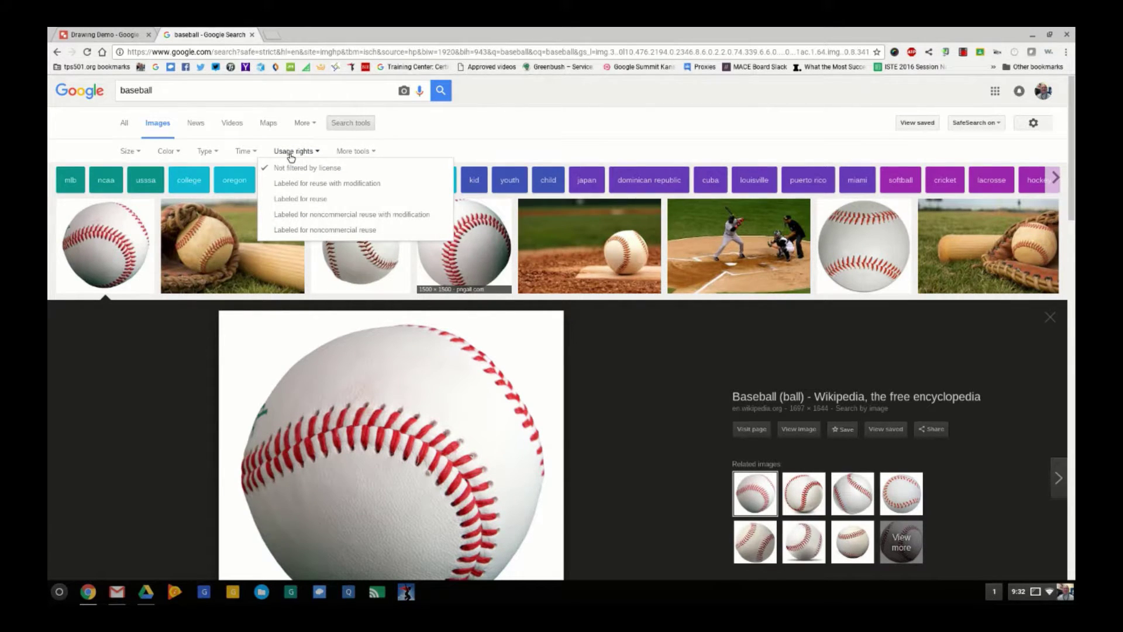
pyautogui.click(311, 205)
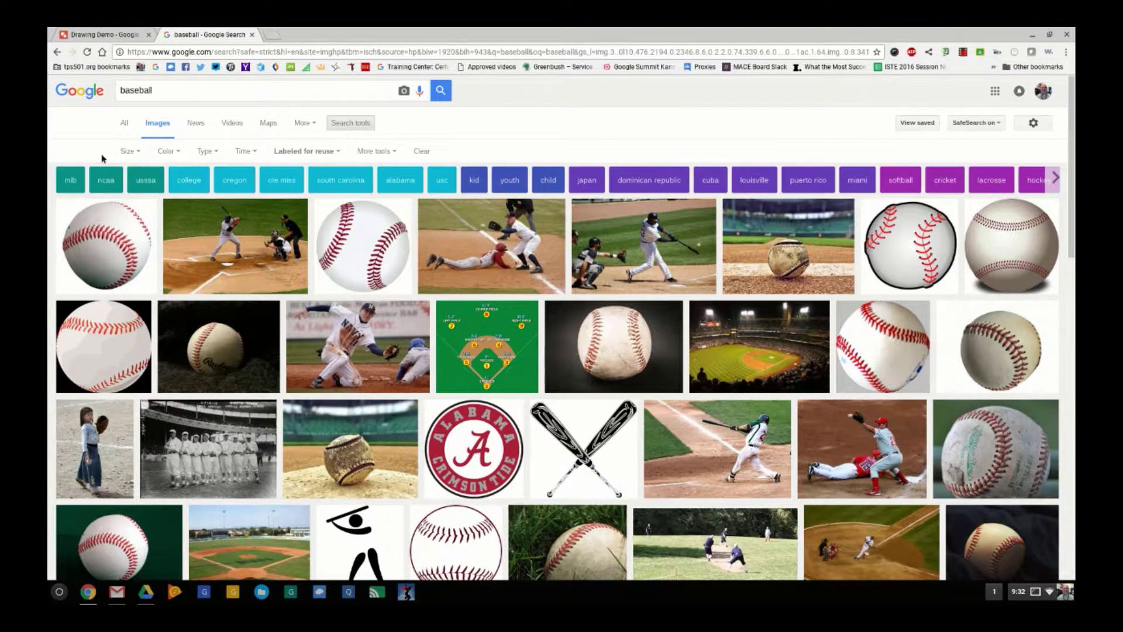
# Step: Limit the baseball image results to transparent ones with the color filter
pyautogui.click(138, 153)
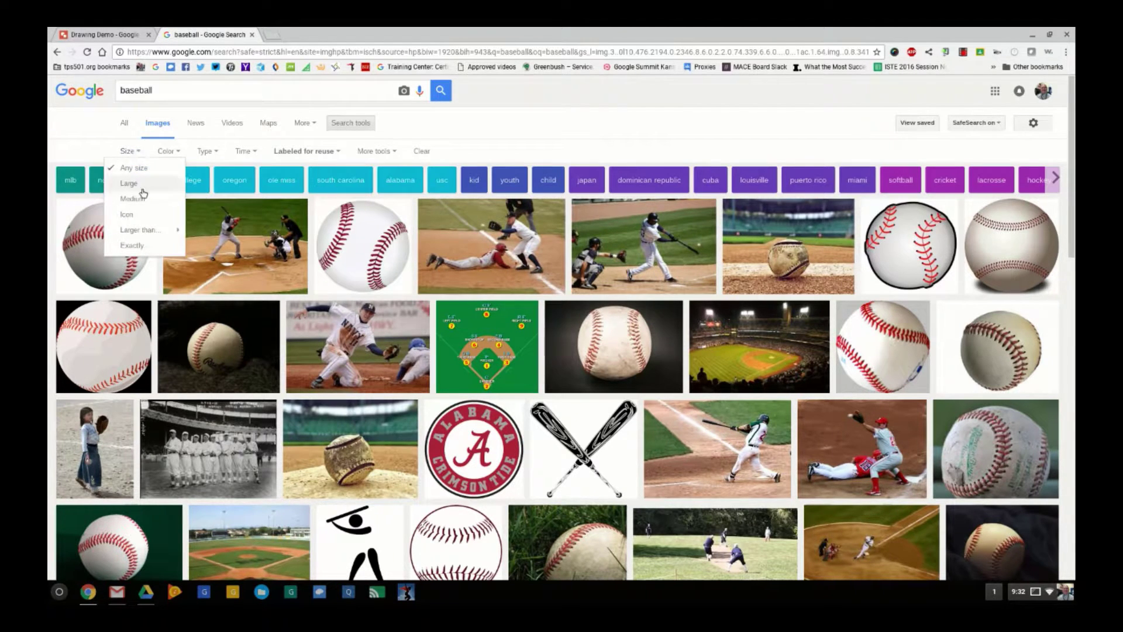
pyautogui.click(141, 156)
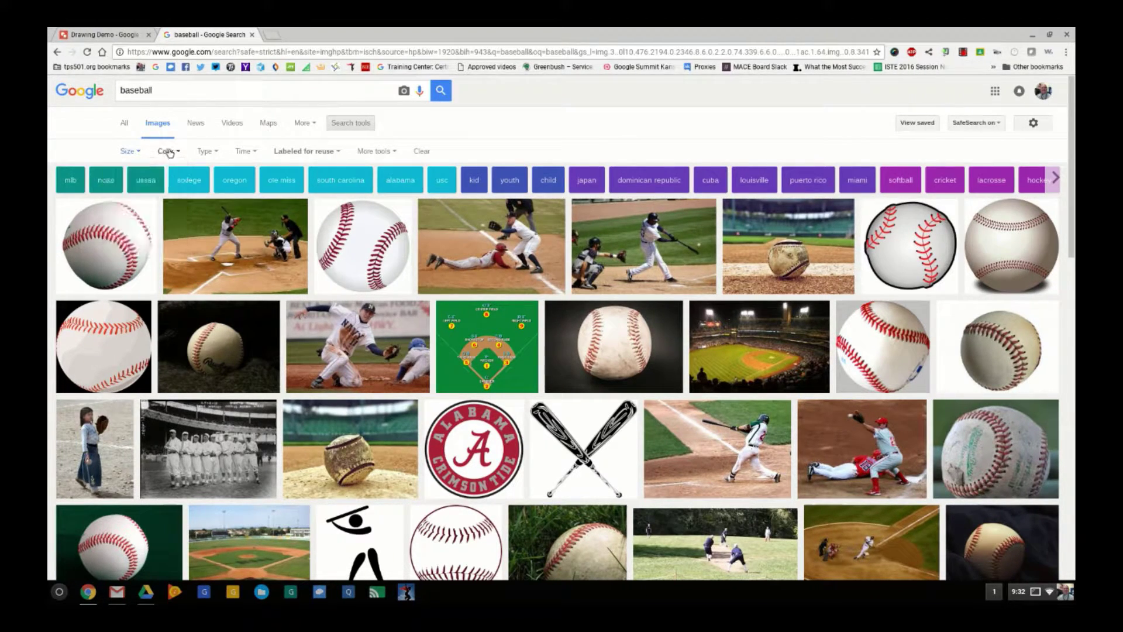
pyautogui.click(167, 151)
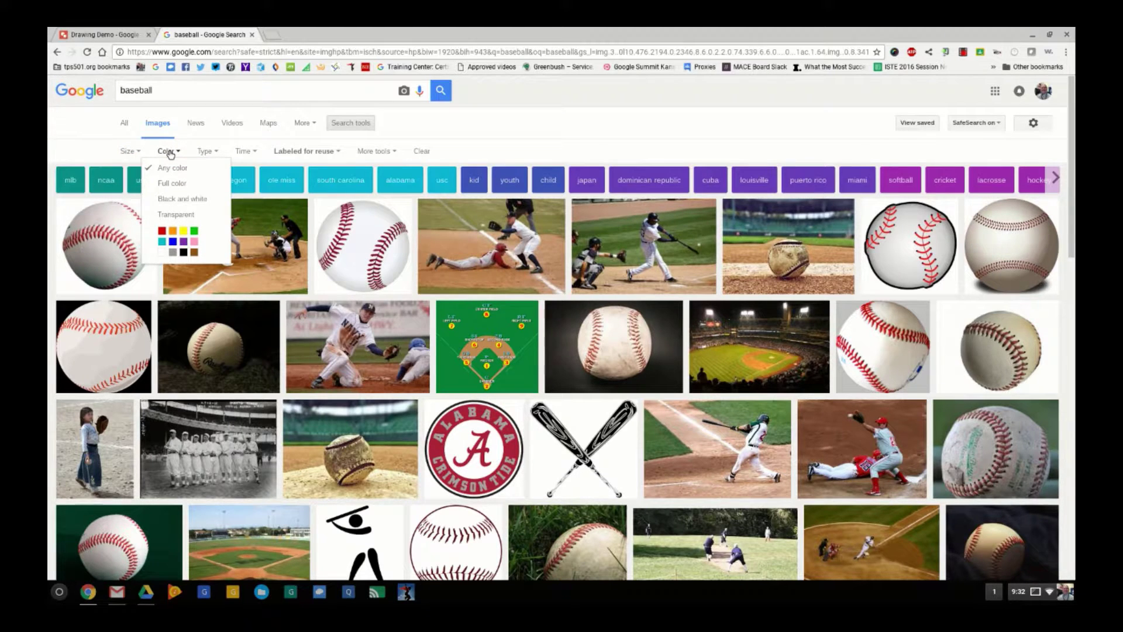
pyautogui.click(186, 221)
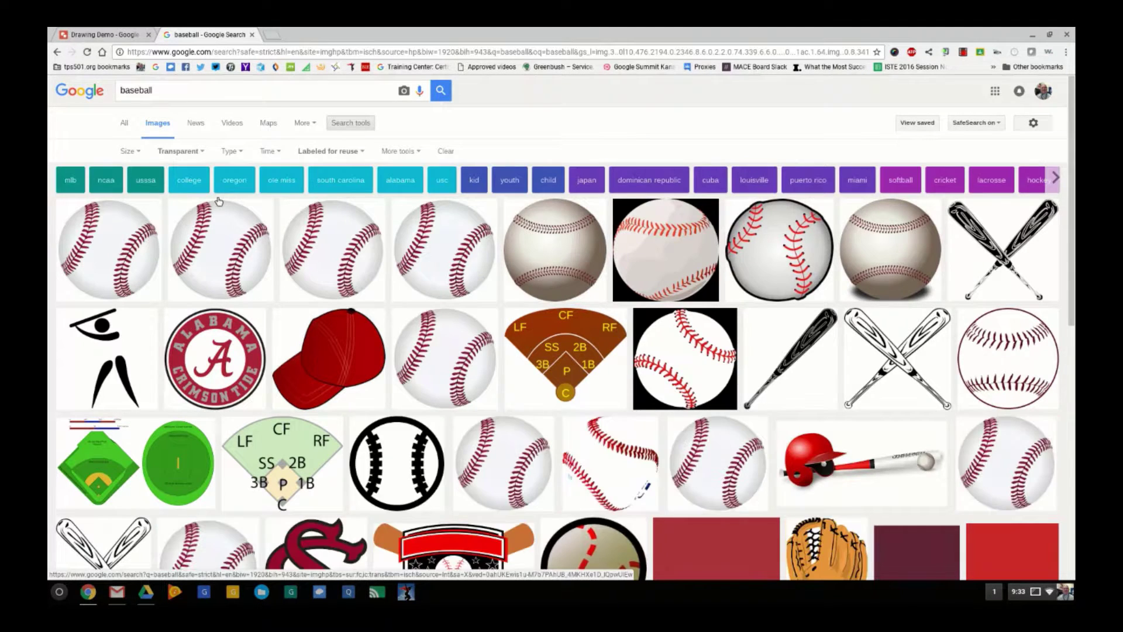
# Step: Preview the first transparent baseball result, Baseball.svg from Wikimedia Commons
pyautogui.click(122, 35)
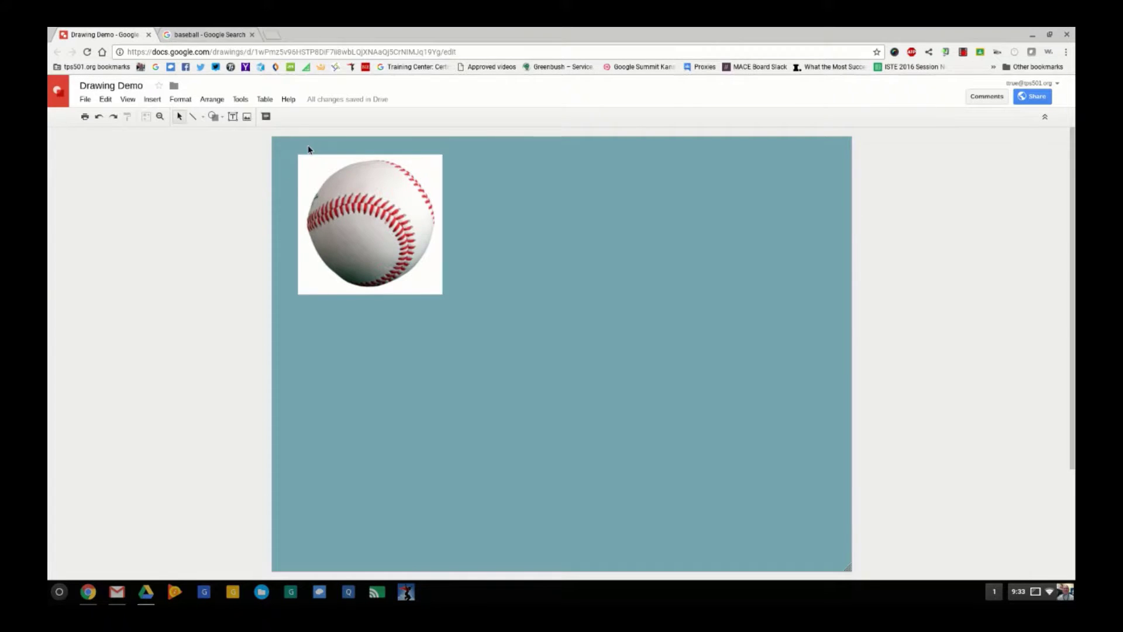
pyautogui.click(213, 34)
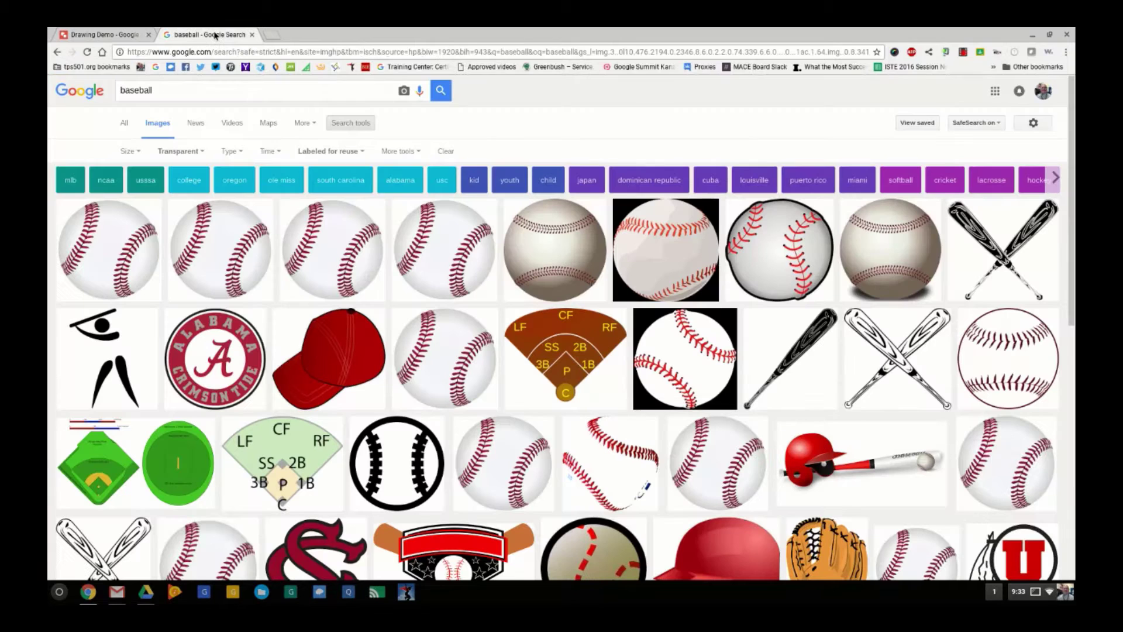
pyautogui.click(247, 157)
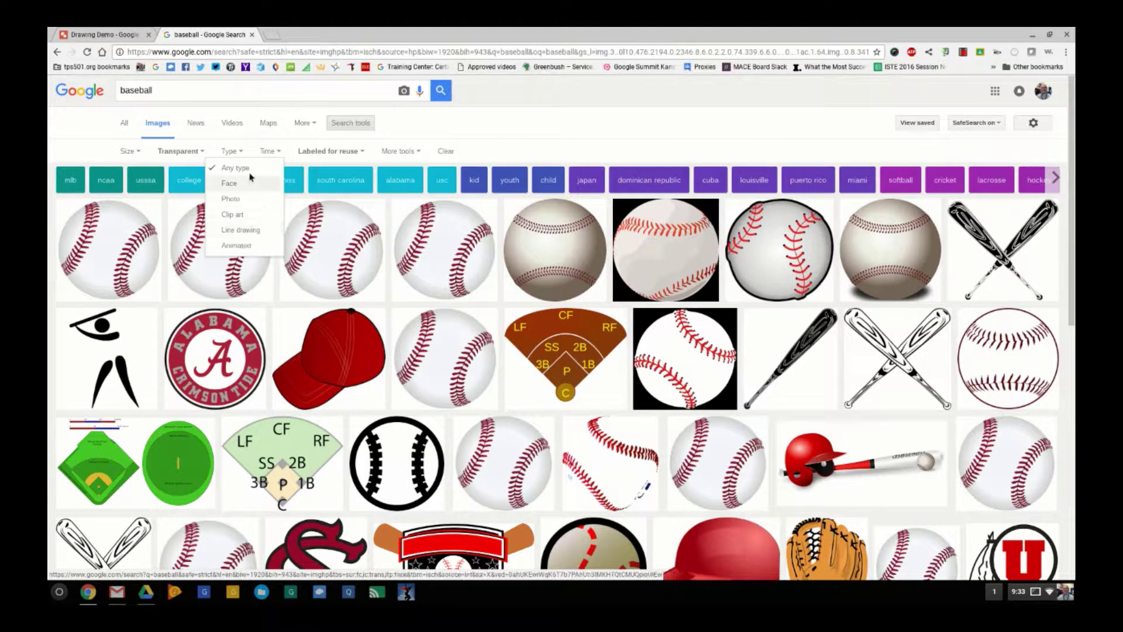
pyautogui.click(543, 136)
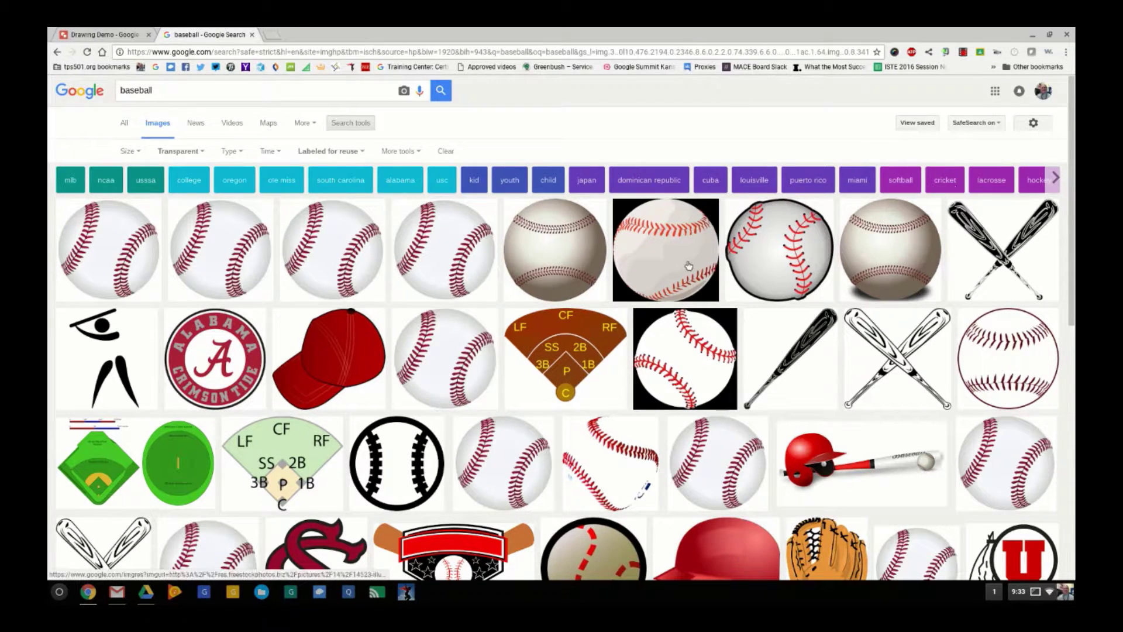
pyautogui.click(95, 248)
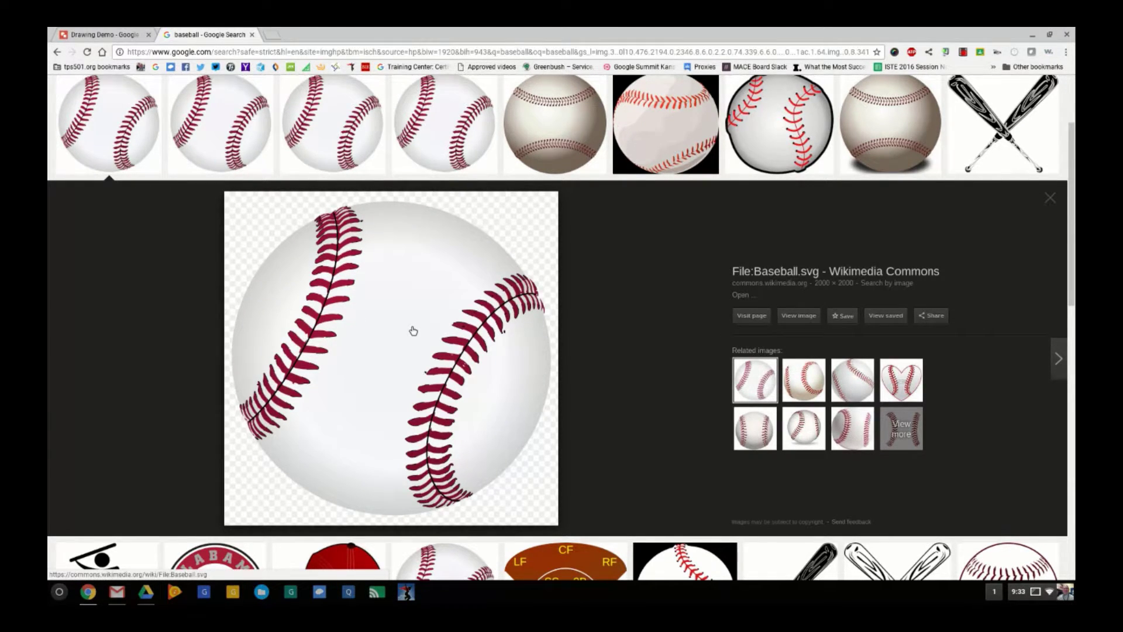
# Step: Try to add the transparent baseball to Drawing Demo, shrunk to about half its inserted size and placed beside the first ball
pyautogui.moveTo(413, 332)
pyautogui.mouseDown()
pyautogui.moveTo(162, 89)
pyautogui.moveTo(122, 36)
pyautogui.moveTo(147, 56)
pyautogui.moveTo(529, 188)
pyautogui.moveTo(517, 195)
pyautogui.mouseUp()
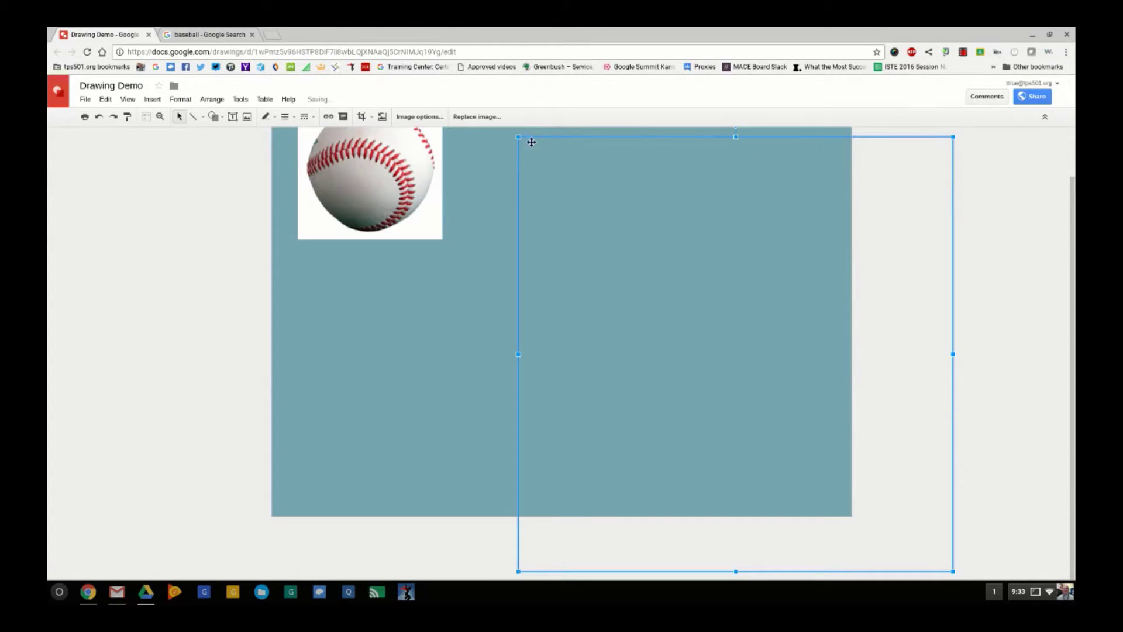
pyautogui.moveTo(516, 137); pyautogui.dragTo(718, 336)
pyautogui.moveTo(848, 504); pyautogui.dragTo(583, 225)
pyautogui.moveTo(596, 266); pyautogui.dragTo(609, 283)
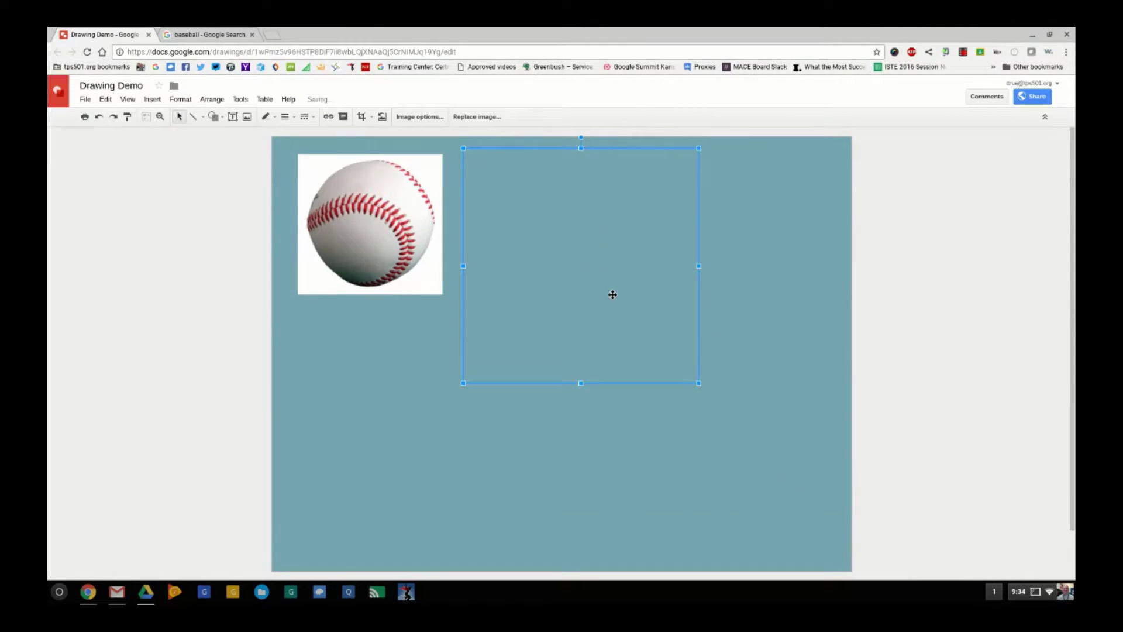
pyautogui.press('Escape')
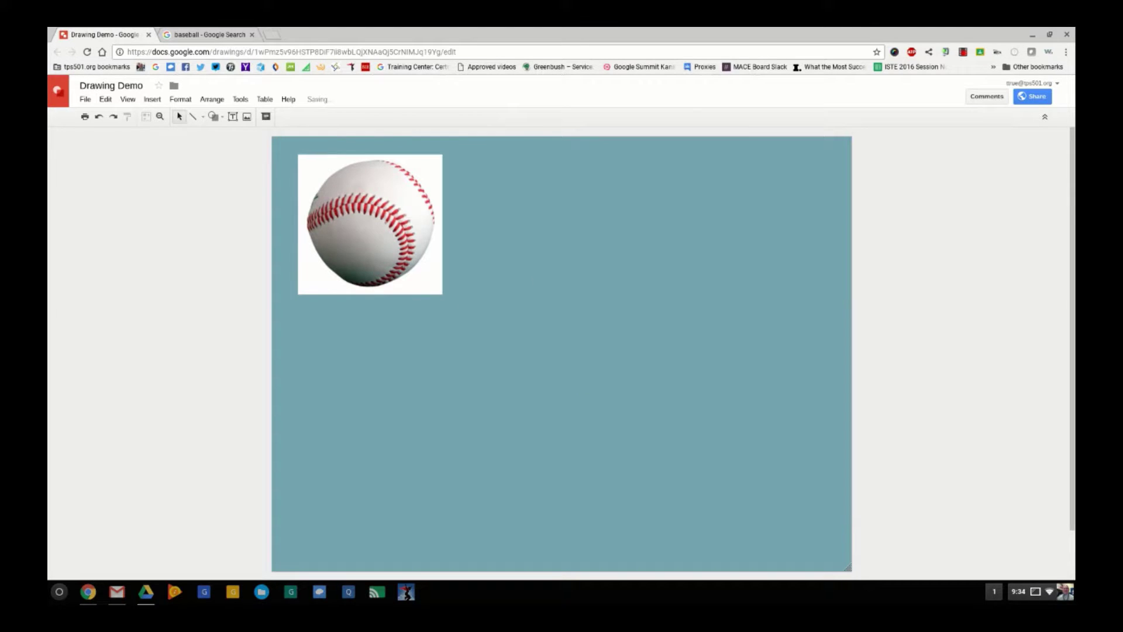
# Step: Try to transfer the Baseball.svg preview into Drawing Demo again, returning to the drawing after each attempt
pyautogui.click(209, 35)
pyautogui.moveTo(384, 359); pyautogui.dragTo(130, 38)
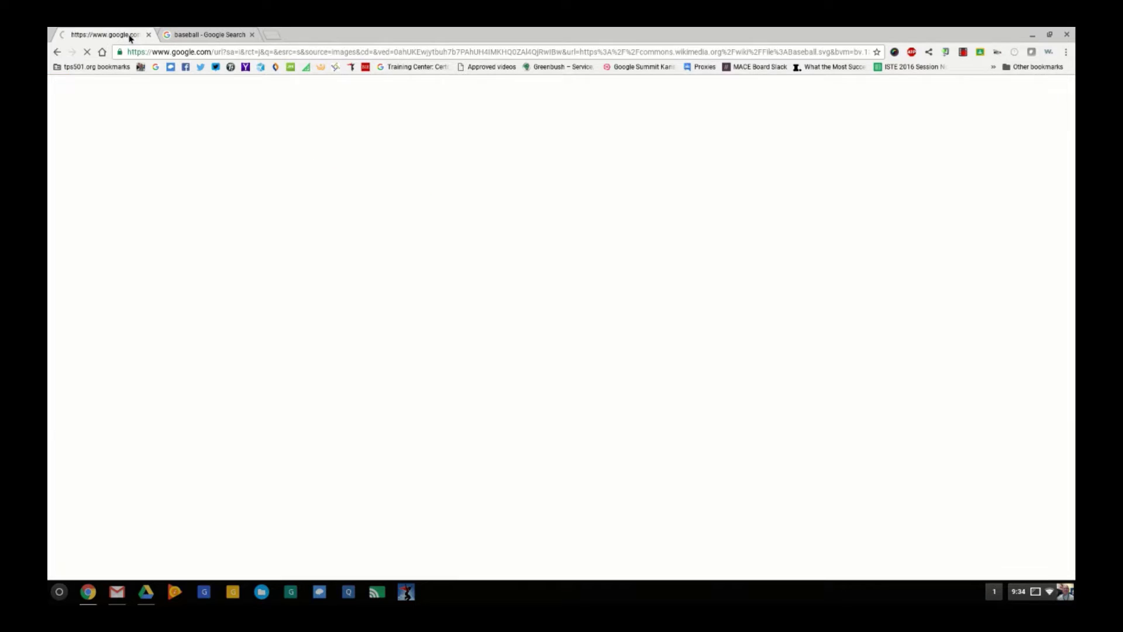
pyautogui.click(57, 51)
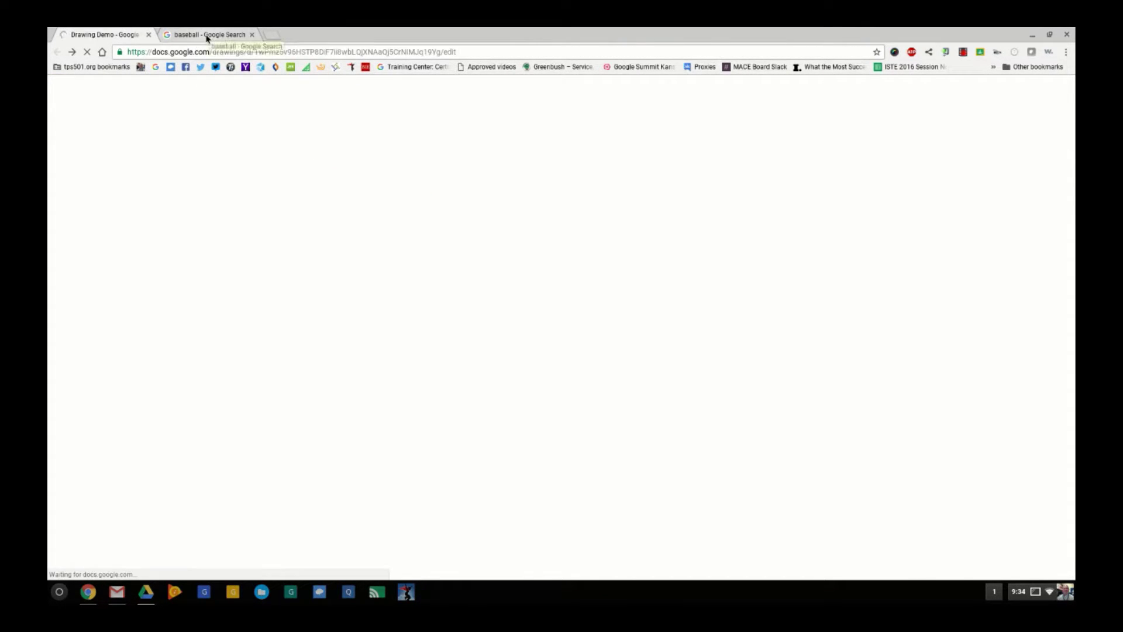
pyautogui.click(207, 36)
pyautogui.moveTo(418, 369); pyautogui.dragTo(119, 38)
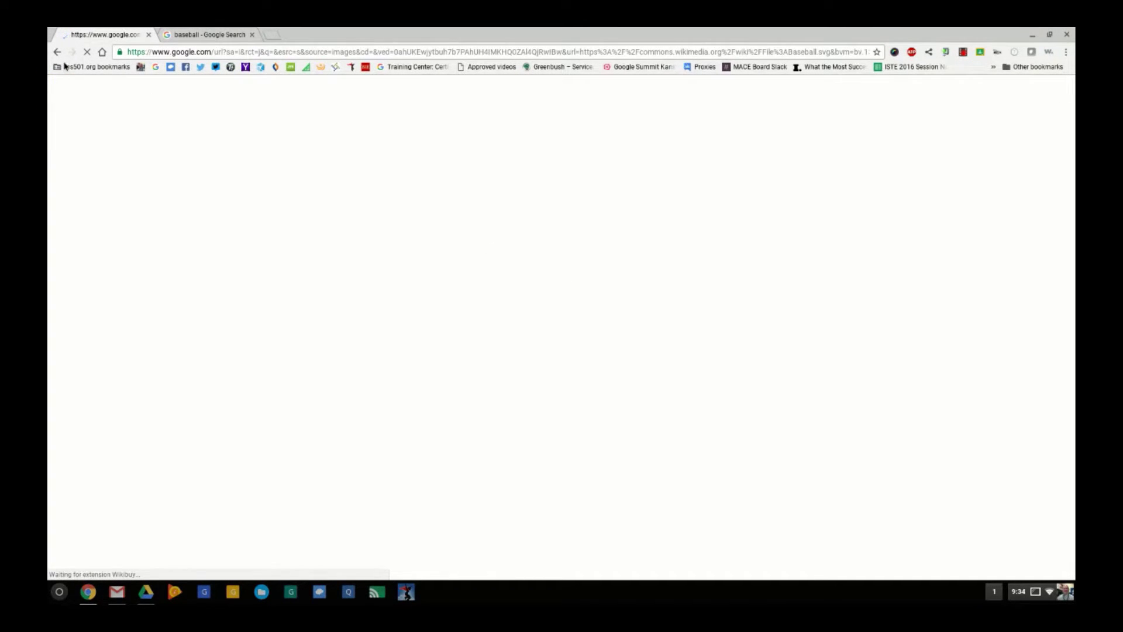
pyautogui.click(59, 54)
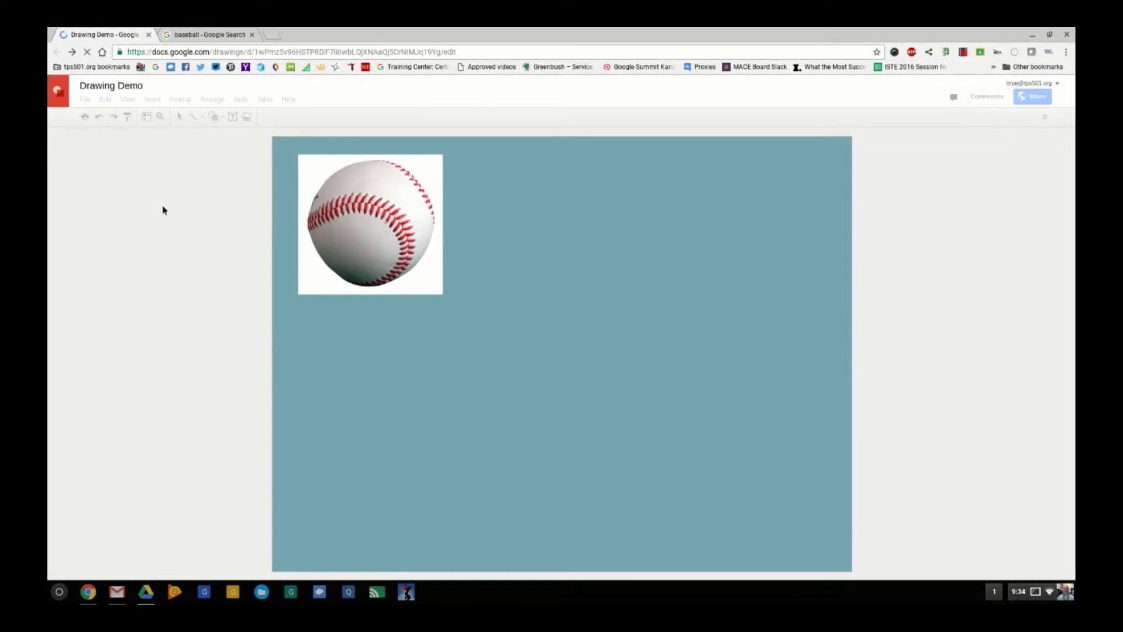
# Step: Insert the transparent Baseball.svg image from the search preview into Drawing Demo and select it
pyautogui.click(221, 34)
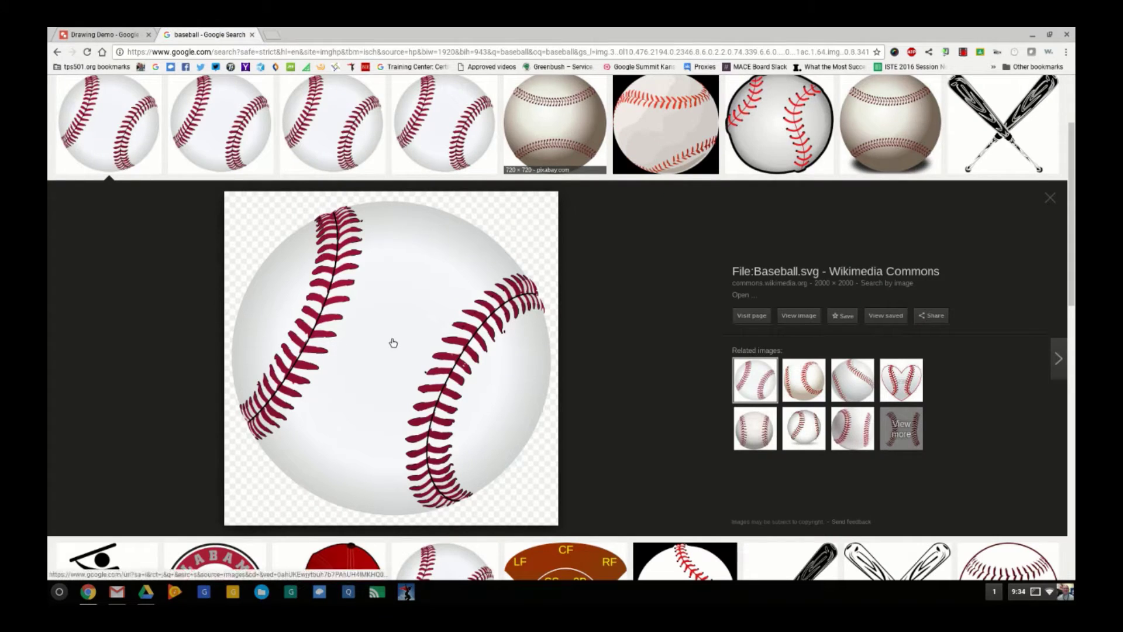
pyautogui.moveTo(394, 344)
pyautogui.mouseDown()
pyautogui.moveTo(316, 222)
pyautogui.moveTo(111, 37)
pyautogui.moveTo(459, 243)
pyautogui.moveTo(507, 296)
pyautogui.mouseUp()
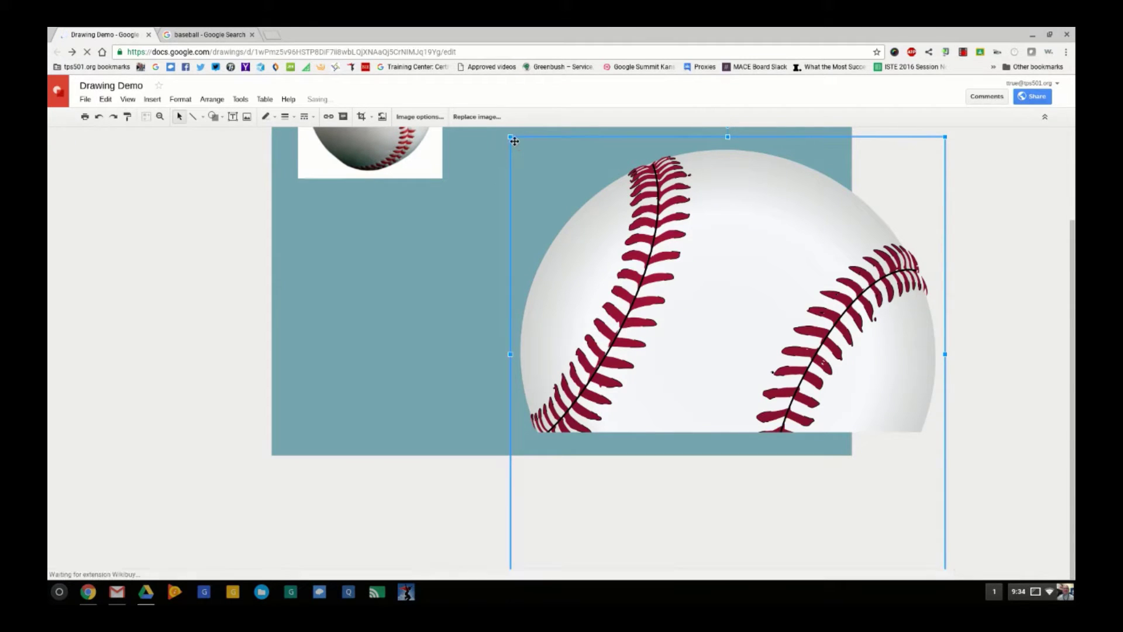
pyautogui.click(521, 173)
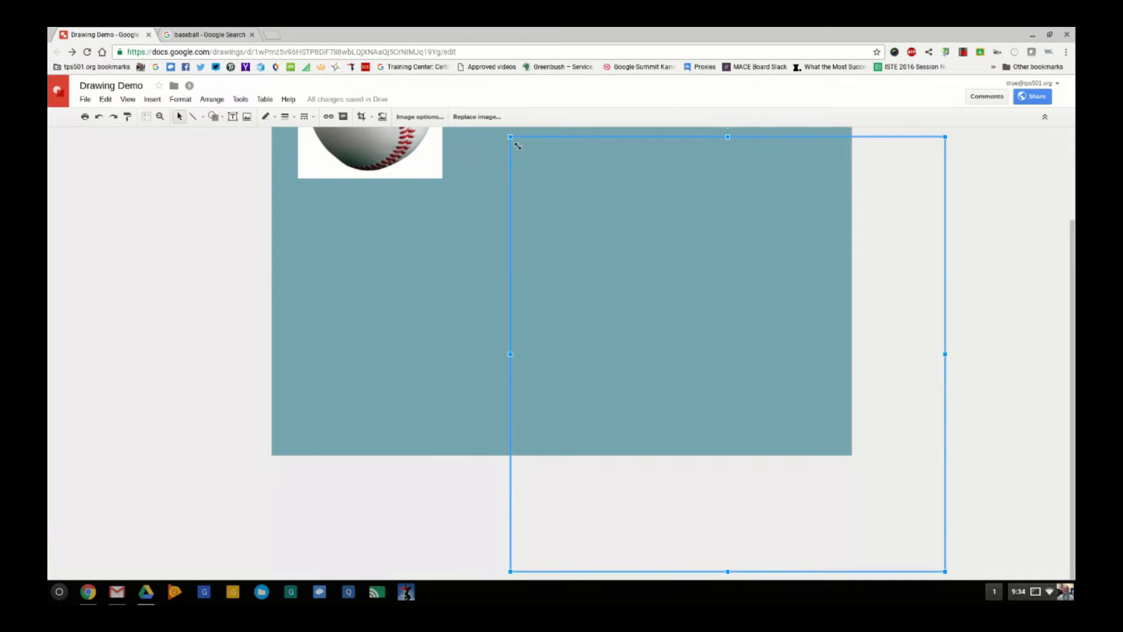
# Step: Shrink the transparent baseball to about the white-background image's size, align it beside that image, and select the white-background one for comparison
pyautogui.moveTo(776, 437); pyautogui.dragTo(776, 437)
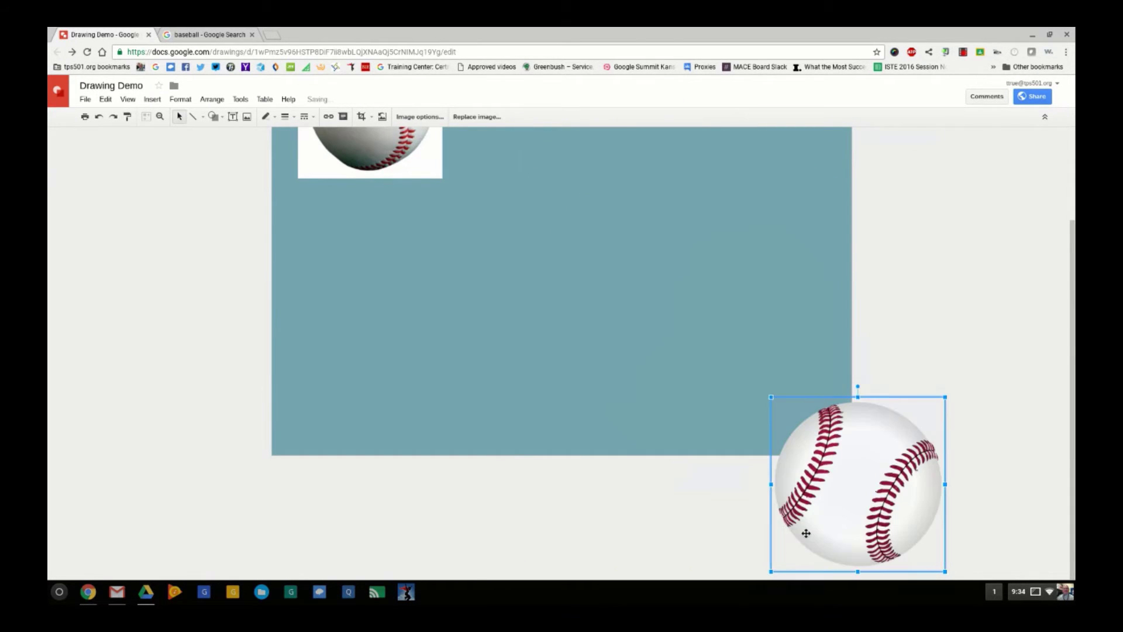
pyautogui.moveTo(805, 532); pyautogui.dragTo(520, 192)
pyautogui.scroll(3, 594, 264)
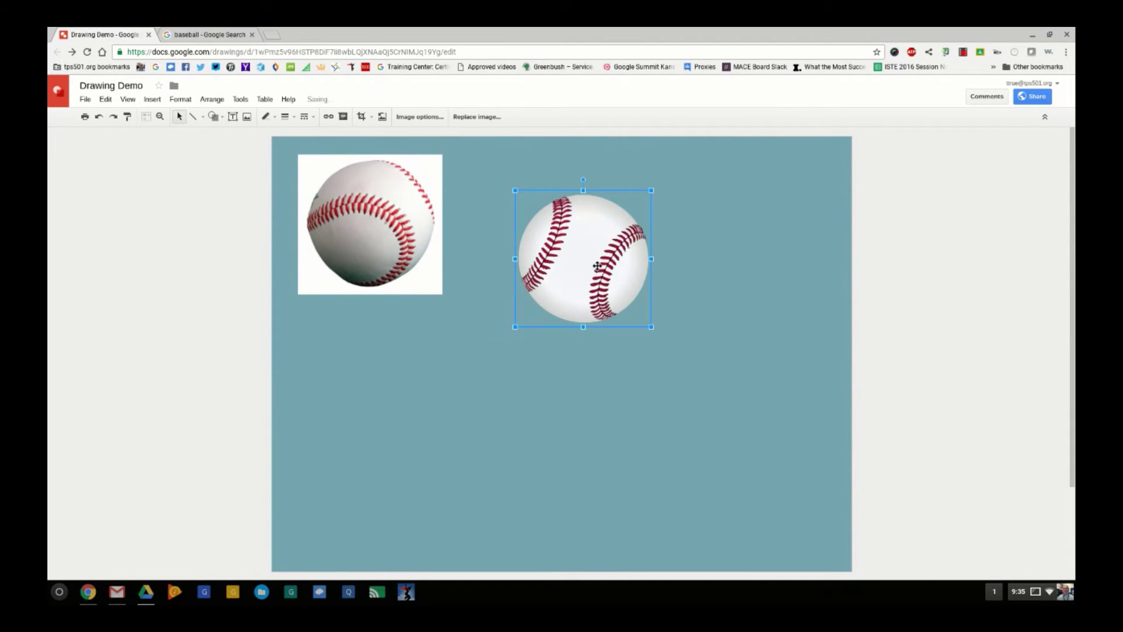
pyautogui.moveTo(593, 263); pyautogui.dragTo(555, 232)
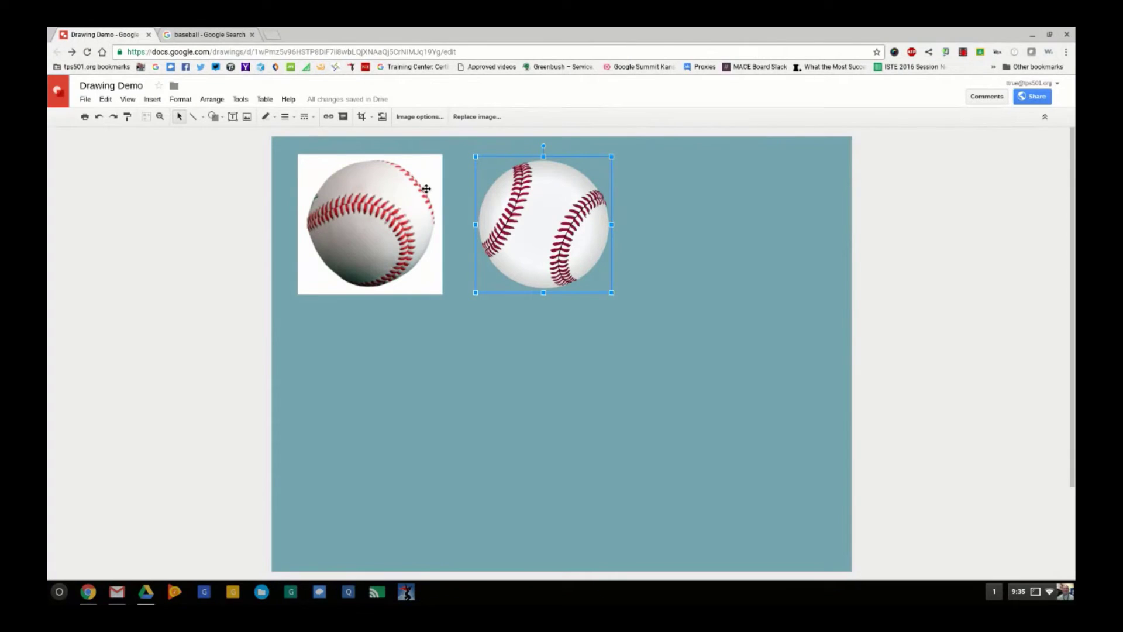
pyautogui.click(398, 196)
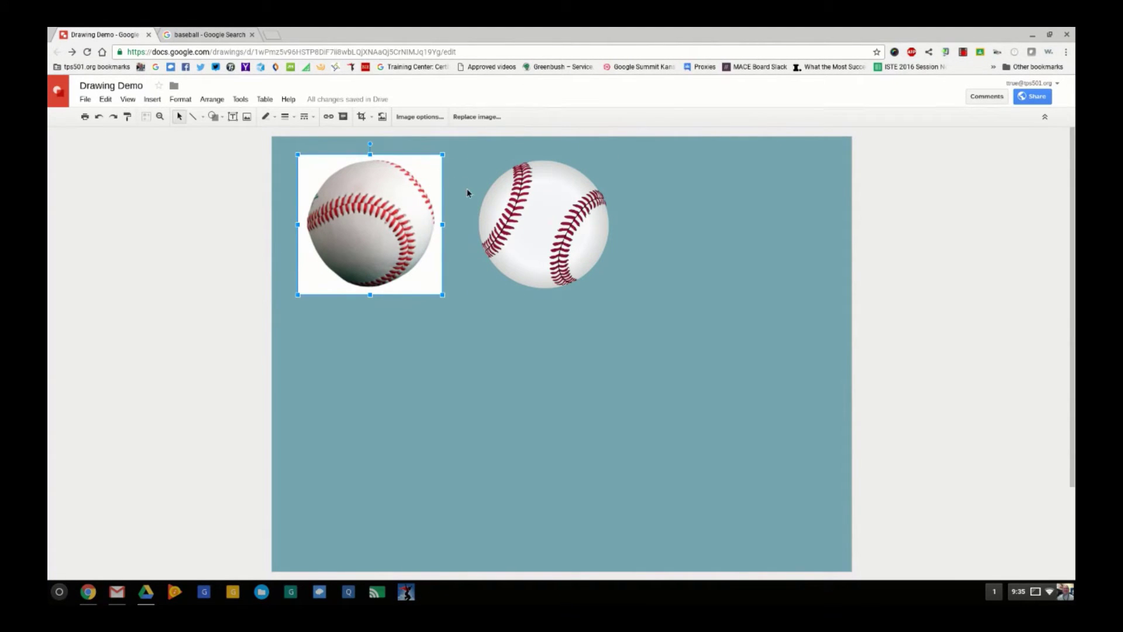
# Step: Review the Transparent color and Labeled for reuse license filters on the baseball image search, leaving both settings as they are
pyautogui.click(223, 35)
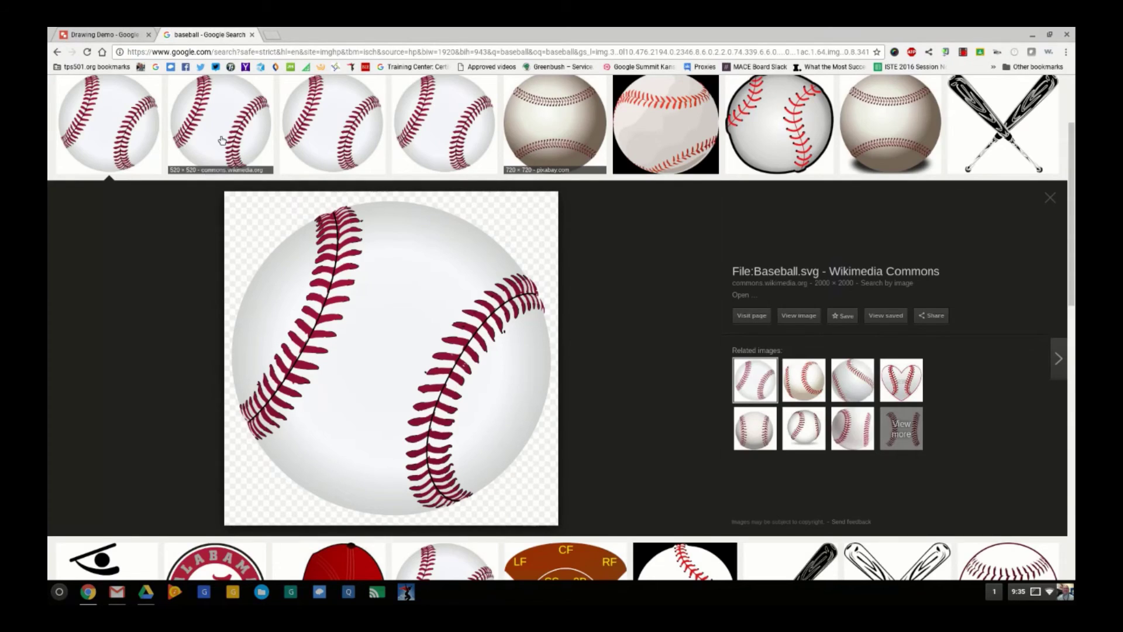
pyautogui.scroll(3, 165, 266)
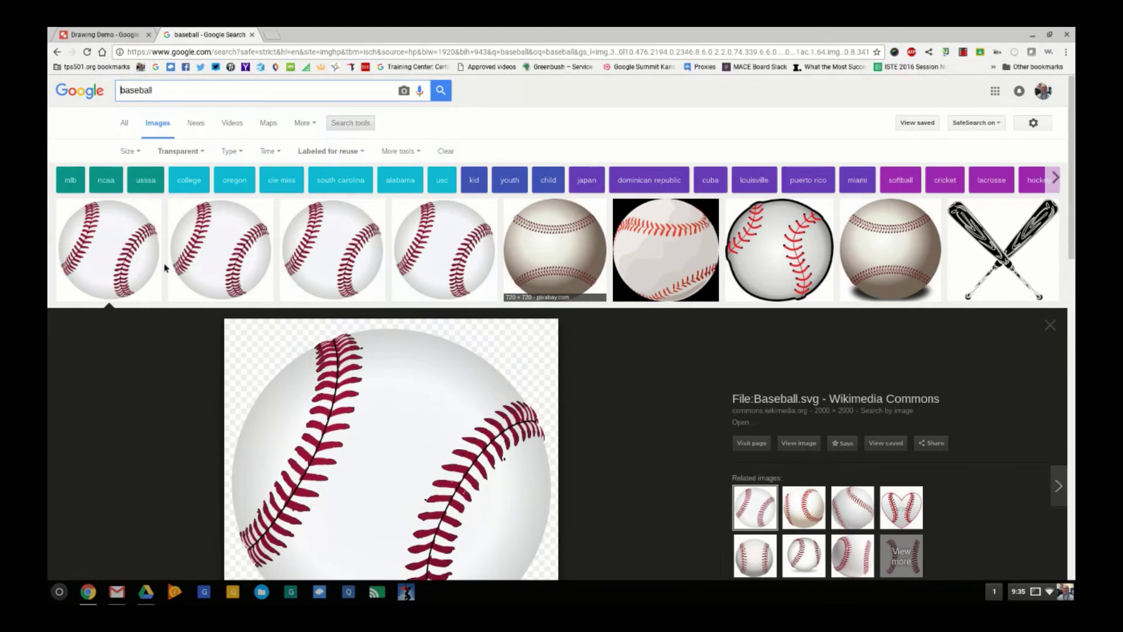
pyautogui.click(180, 153)
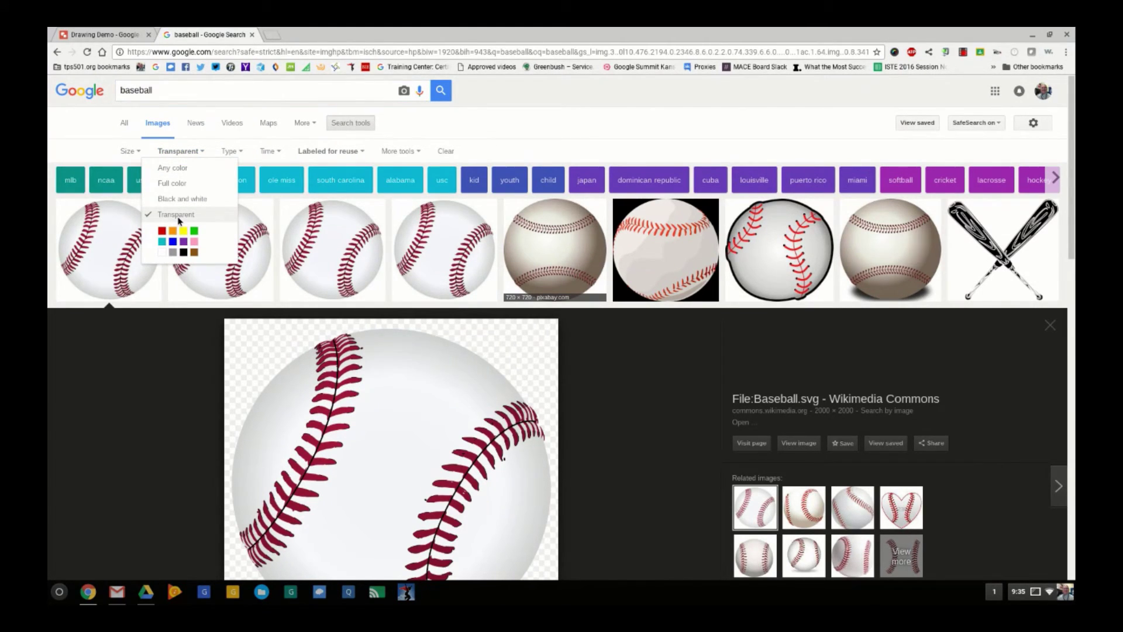
pyautogui.click(354, 154)
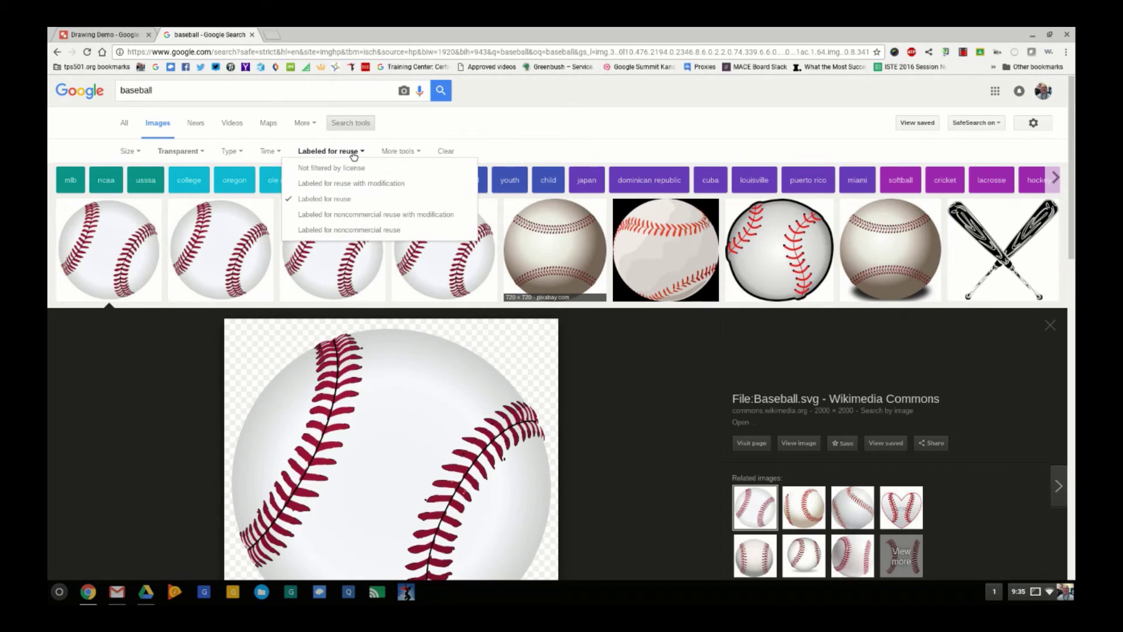
pyautogui.click(430, 127)
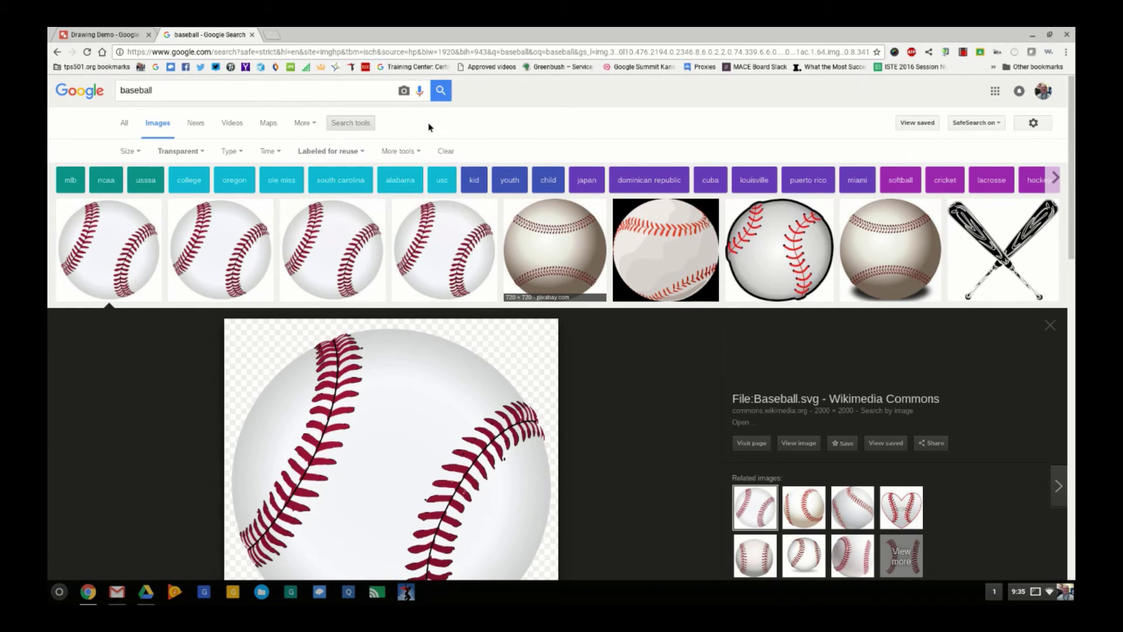